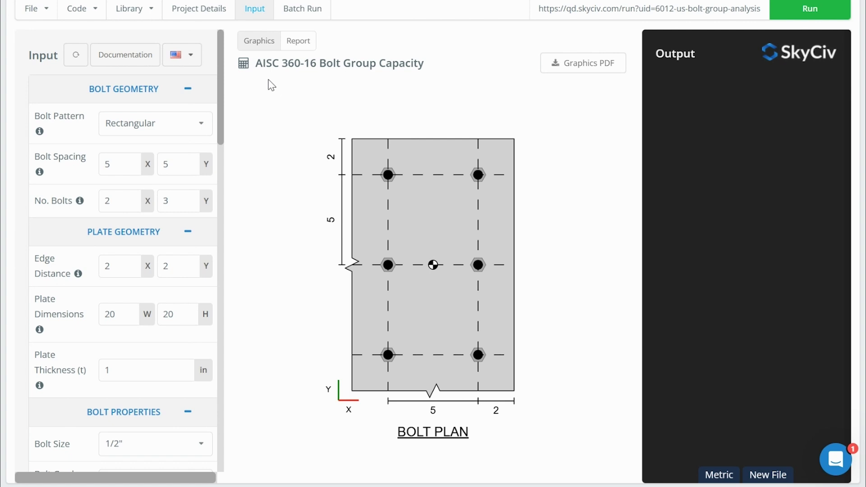
# Browse the other bolt calculators, then reduce the bolt rows from 3 to 2
pyautogui.click(176, 64)
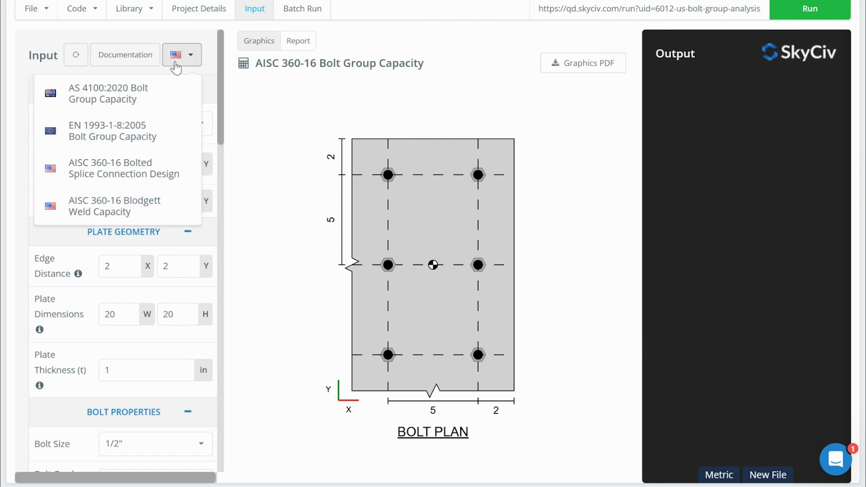
pyautogui.click(185, 56)
pyautogui.click(185, 56)
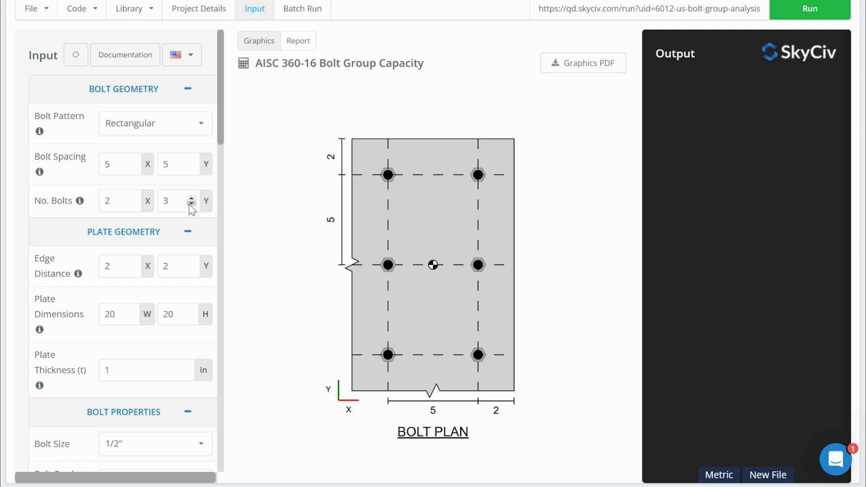
pyautogui.click(191, 204)
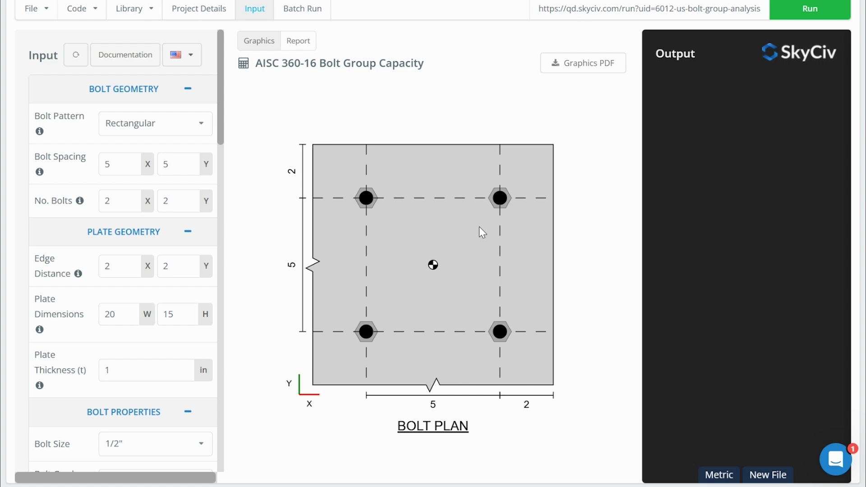
pyautogui.scroll(-20, 101, 248)
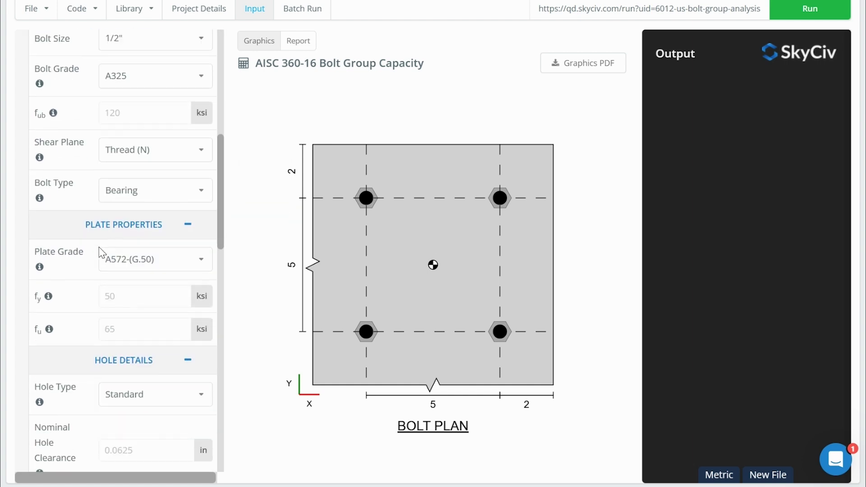
# Set the prying analysis to Vertical Stub with a 1 in stub thickness
pyautogui.scroll(-3, 134, 232)
pyautogui.click(155, 271)
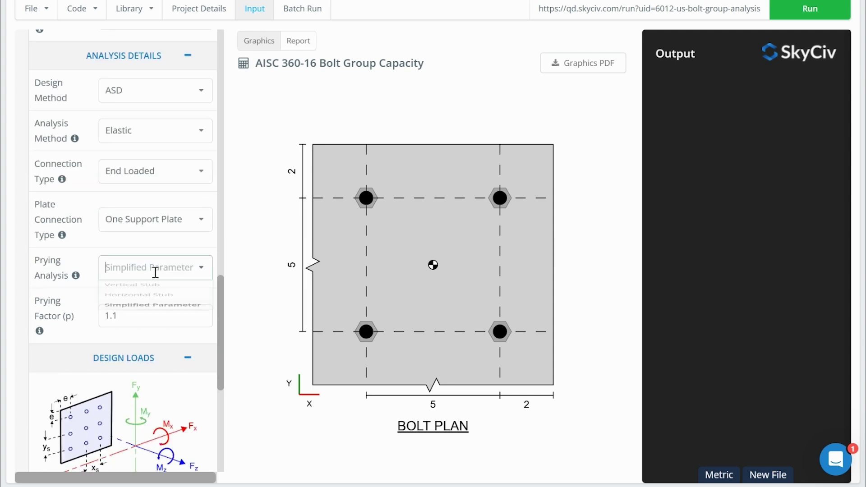
pyautogui.click(134, 292)
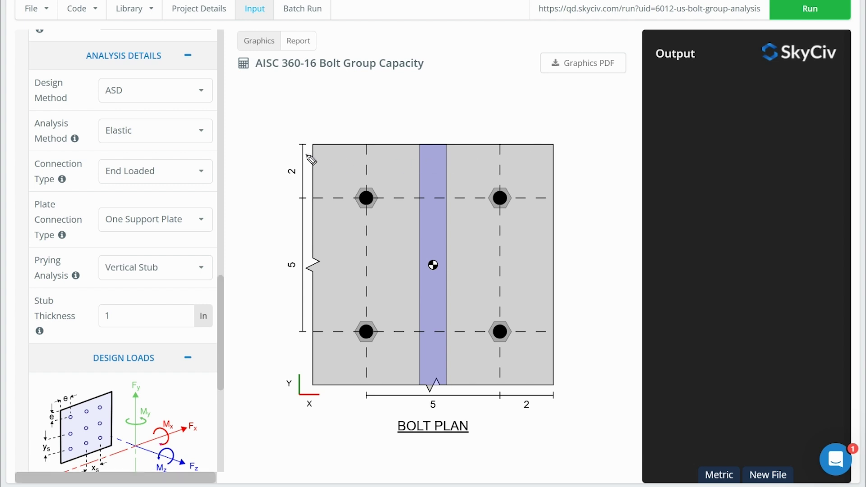
# Sketch two lines across the plate and a two-bolt T-stub with an upward stem
pyautogui.moveTo(345, 161); pyautogui.dragTo(560, 157)
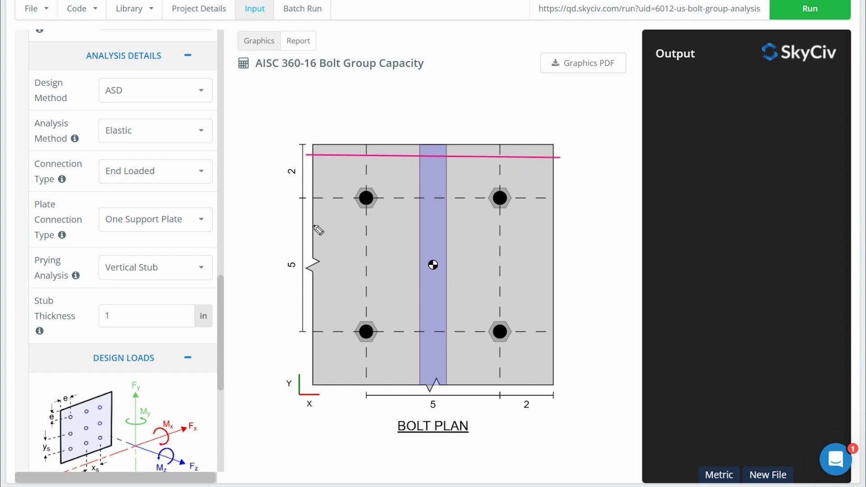
pyautogui.moveTo(306, 224); pyautogui.dragTo(558, 221)
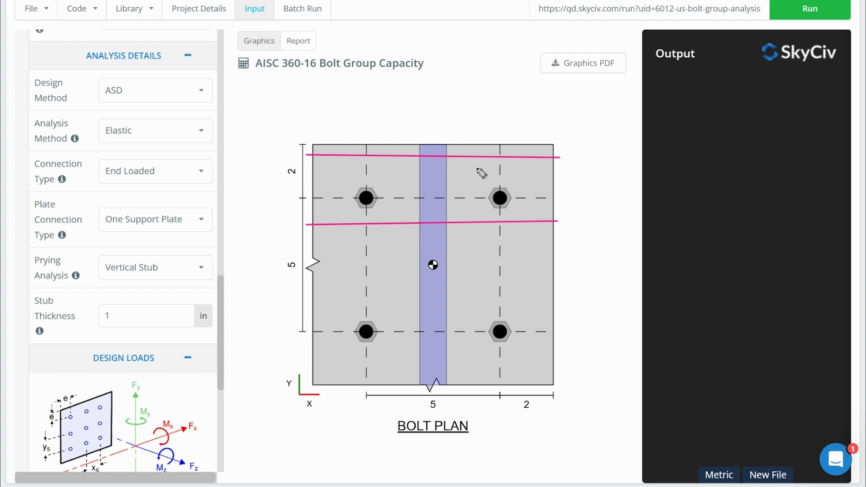
pyautogui.moveTo(313, 122)
pyautogui.mouseDown()
pyautogui.moveTo(545, 117)
pyautogui.moveTo(546, 101)
pyautogui.moveTo(448, 99)
pyautogui.moveTo(440, 32)
pyautogui.moveTo(421, 44)
pyautogui.moveTo(421, 99)
pyautogui.moveTo(312, 99)
pyautogui.moveTo(310, 121)
pyautogui.mouseUp()
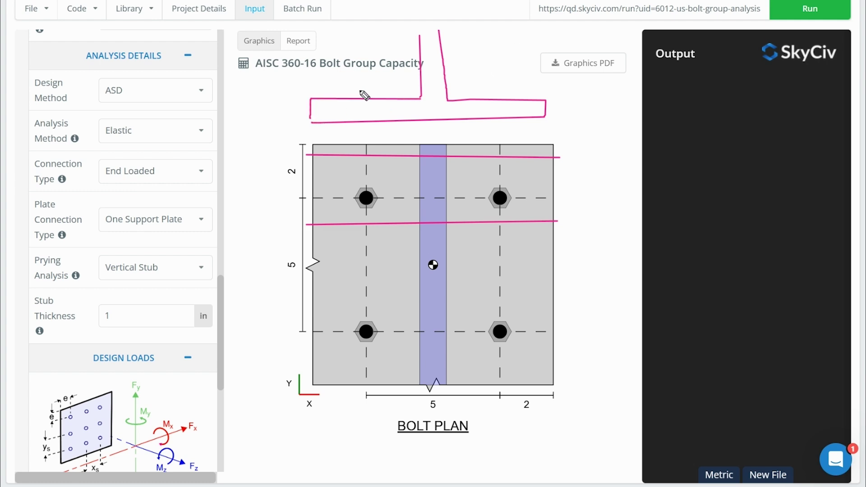
pyautogui.moveTo(361, 93); pyautogui.dragTo(365, 131)
pyautogui.moveTo(506, 94)
pyautogui.mouseDown()
pyautogui.moveTo(509, 131)
pyautogui.moveTo(506, 96)
pyautogui.mouseUp()
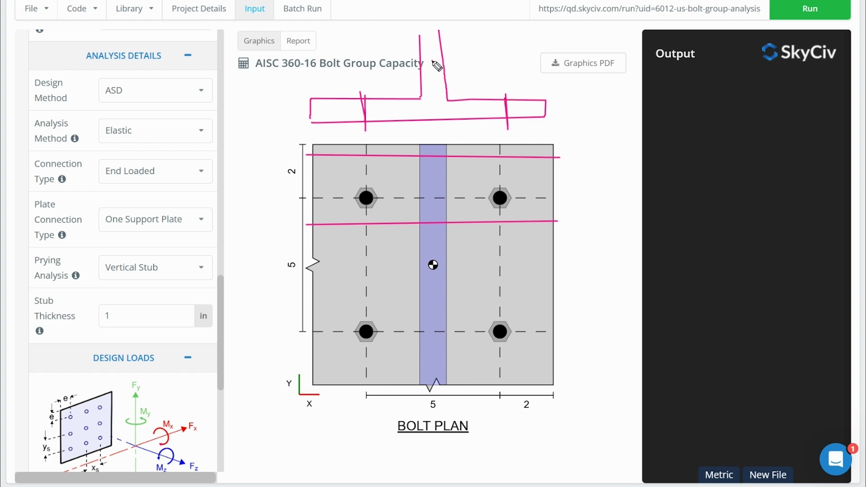
pyautogui.moveTo(432, 61)
pyautogui.mouseDown()
pyautogui.moveTo(433, 8)
pyautogui.moveTo(438, 21)
pyautogui.moveTo(429, 23)
pyautogui.mouseUp()
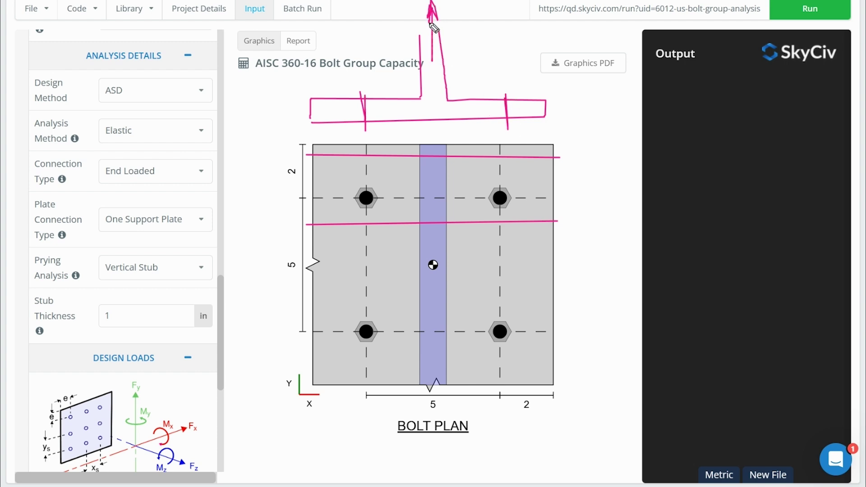
# Mark both bolts, then label the stem load 50 and the bolt force 25
pyautogui.click(374, 134)
pyautogui.click(518, 132)
pyautogui.moveTo(450, 36)
pyautogui.mouseDown()
pyautogui.moveTo(448, 55)
pyautogui.moveTo(466, 35)
pyautogui.mouseUp()
pyautogui.click(464, 32)
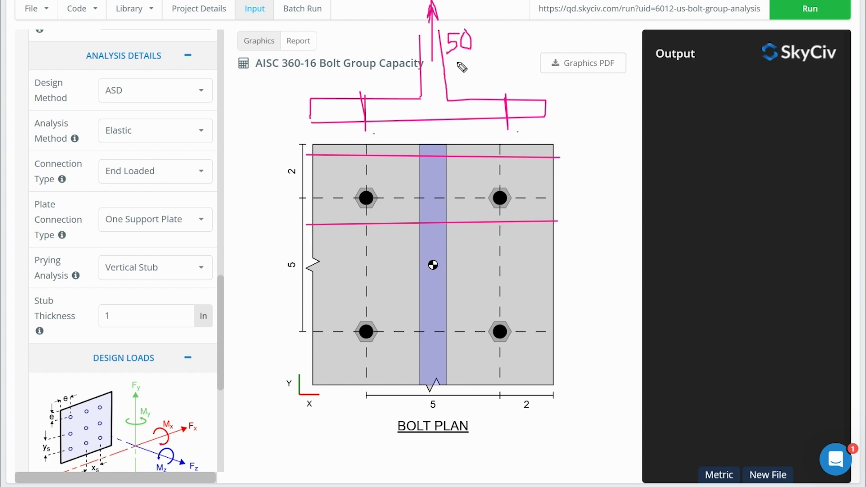
pyautogui.moveTo(375, 130); pyautogui.dragTo(384, 137)
pyautogui.moveTo(399, 130)
pyautogui.mouseDown()
pyautogui.moveTo(389, 130)
pyautogui.moveTo(392, 138)
pyautogui.mouseUp()
# Sketch the bent flange with prying reactions of 5 at both flange tips
pyautogui.moveTo(310, 117)
pyautogui.mouseDown()
pyautogui.moveTo(415, 102)
pyautogui.moveTo(431, 76)
pyautogui.moveTo(444, 100)
pyautogui.moveTo(466, 111)
pyautogui.moveTo(546, 121)
pyautogui.mouseUp()
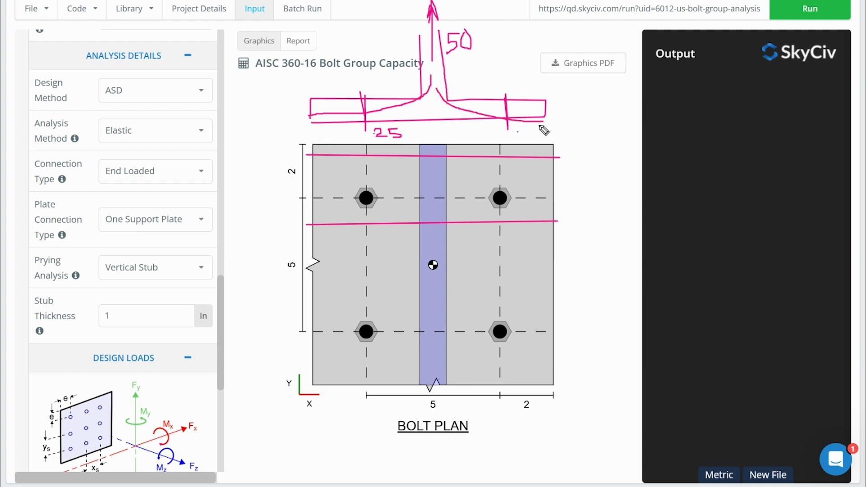
pyautogui.moveTo(545, 131)
pyautogui.mouseDown()
pyautogui.moveTo(546, 119)
pyautogui.moveTo(550, 126)
pyautogui.mouseUp()
pyautogui.moveTo(312, 135); pyautogui.dragTo(315, 126)
pyautogui.moveTo(322, 128); pyautogui.dragTo(321, 137)
pyautogui.moveTo(556, 128)
pyautogui.mouseDown()
pyautogui.moveTo(562, 135)
pyautogui.moveTo(564, 128)
pyautogui.moveTo(554, 136)
pyautogui.mouseUp()
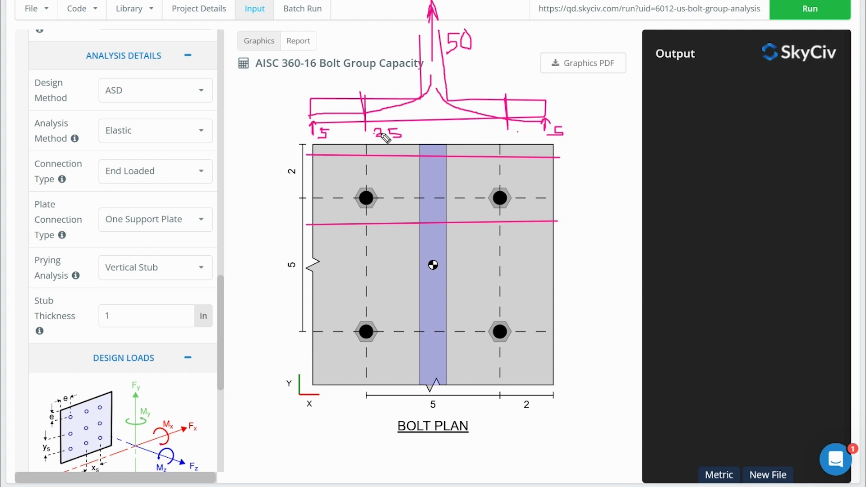
# Cross out the 25 bolt force and draw a new left-bolt arrow, then undo it
pyautogui.moveTo(375, 135); pyautogui.dragTo(406, 134)
pyautogui.moveTo(359, 128)
pyautogui.mouseDown()
pyautogui.moveTo(358, 150)
pyautogui.moveTo(388, 146)
pyautogui.mouseUp()
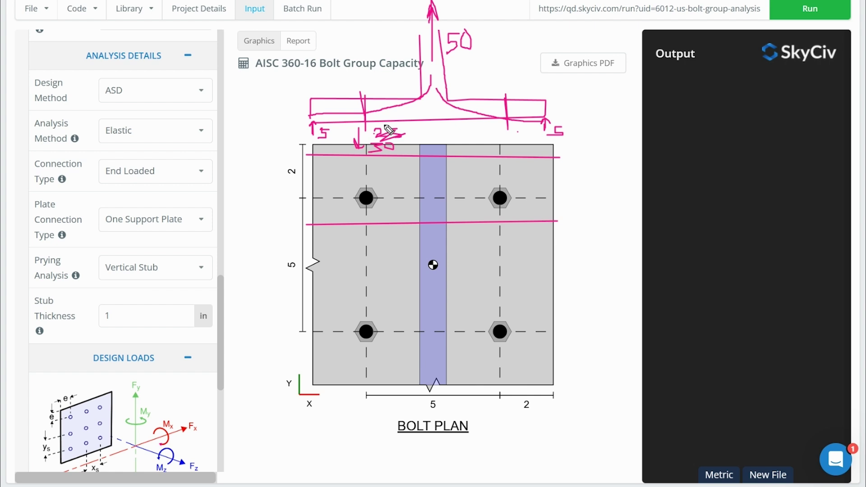
pyautogui.hotkey('ctrl', 'z')
# Clear all the hand-drawn pen annotations from the bolt plan
pyautogui.press('Escape')
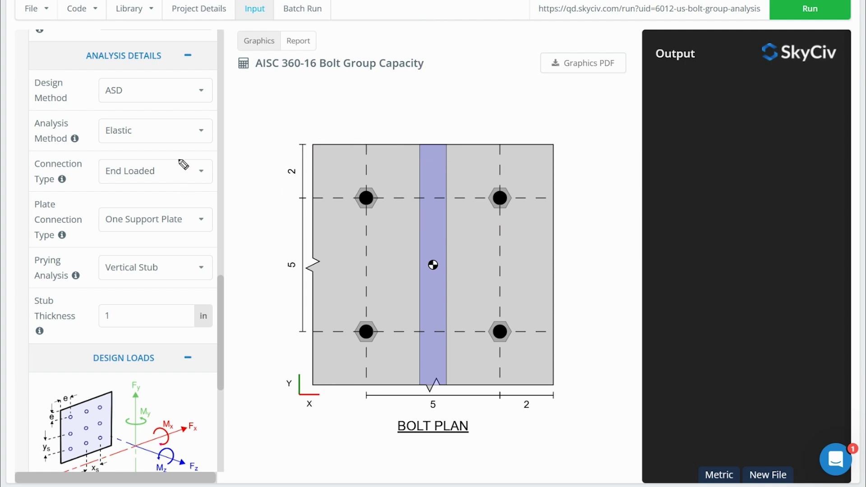
pyautogui.scroll(-7, 167, 240)
pyautogui.scroll(5, 170, 272)
pyautogui.scroll(-5, 170, 273)
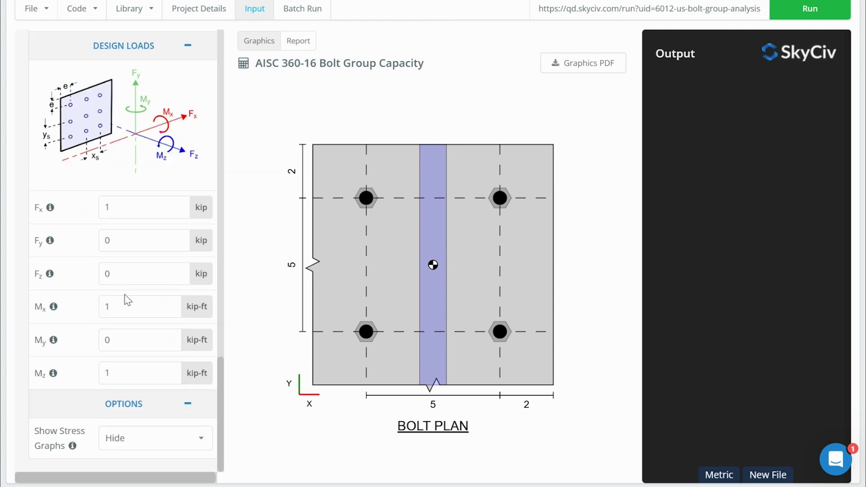
# Set the Fz design load to 1 kip and run the AISC bolt group check
pyautogui.click(42, 270)
pyautogui.press('BackSpace')
pyautogui.write('1')
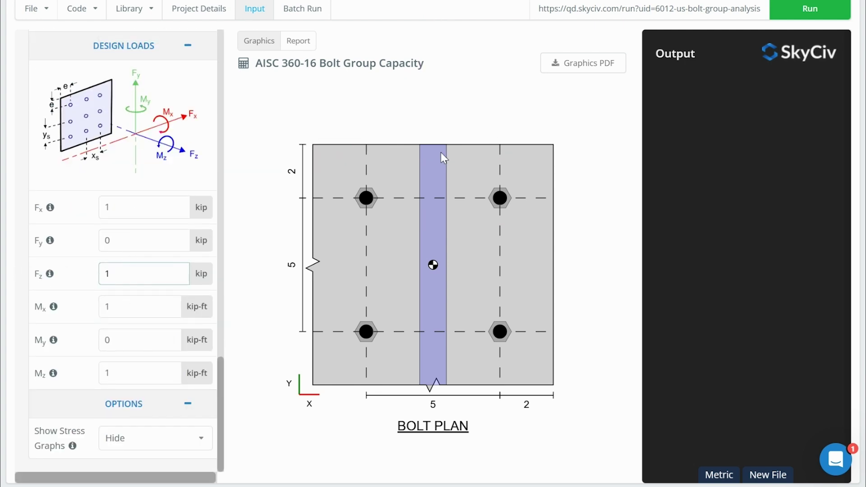
pyautogui.click(284, 190)
pyautogui.scroll(7, 155, 161)
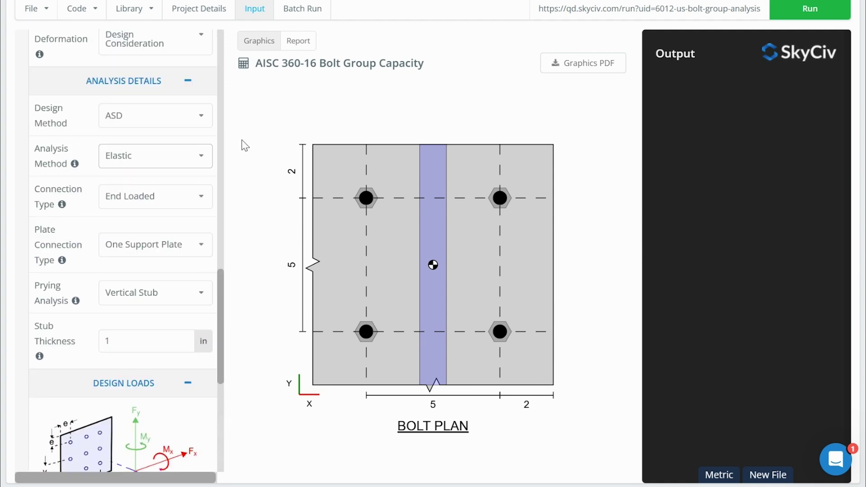
pyautogui.click(789, 20)
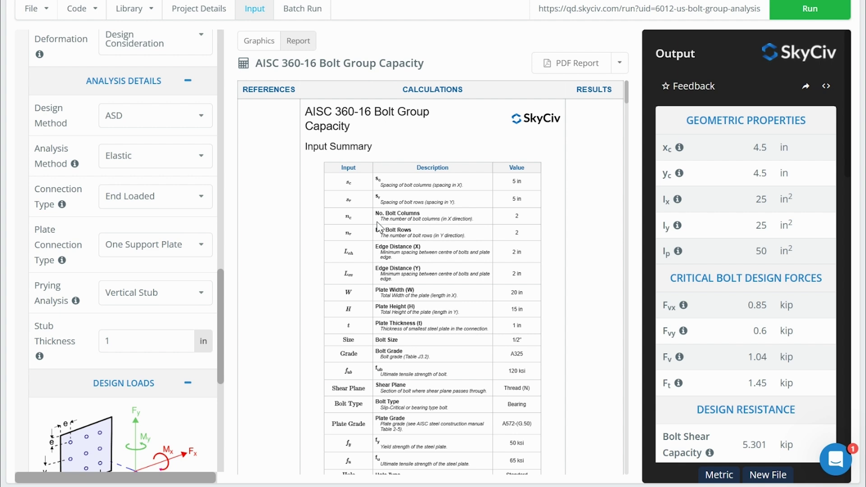
# Scroll the report to the vertical-stub Prying Action section and highlight its heading
pyautogui.scroll(-5, 389, 228)
pyautogui.scroll(-15, 389, 227)
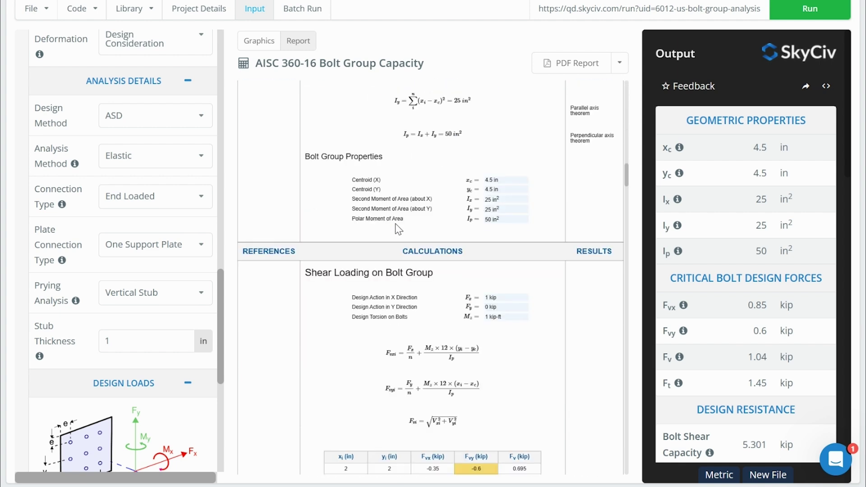
pyautogui.scroll(-15, 398, 230)
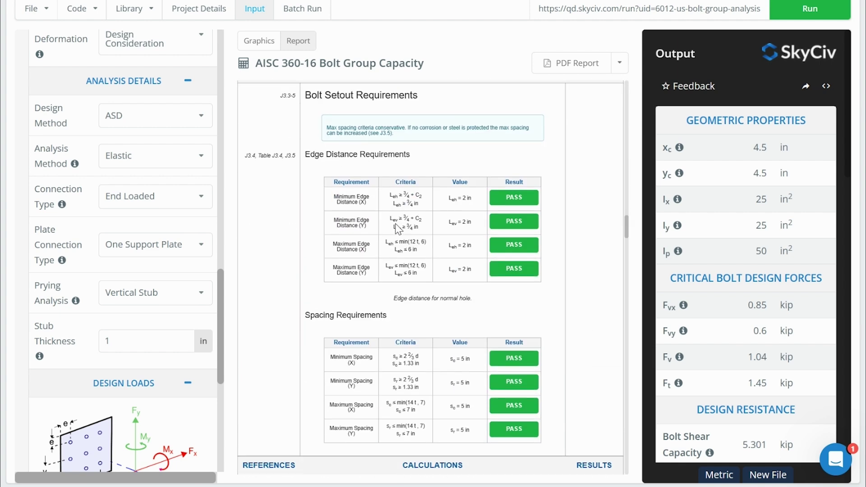
pyautogui.scroll(3, 398, 229)
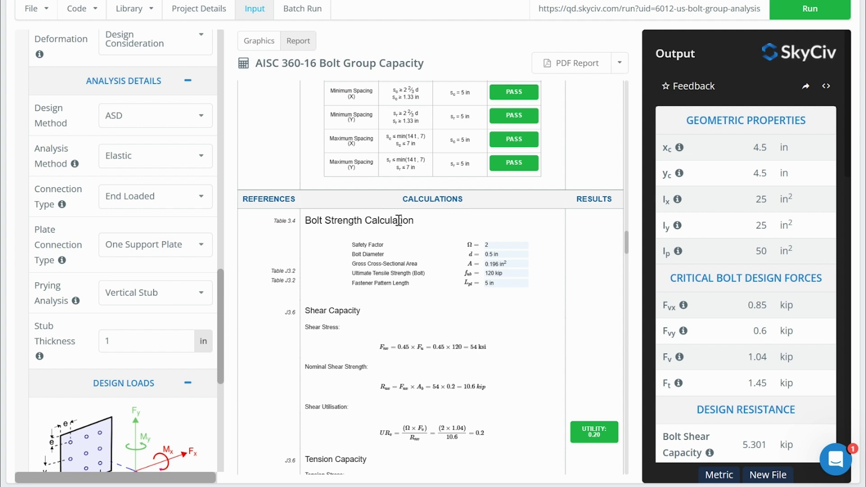
pyautogui.scroll(-20, 399, 220)
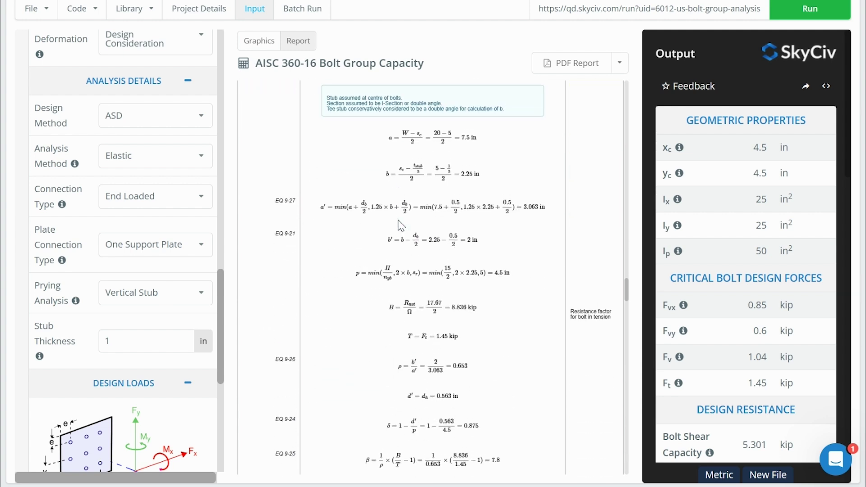
pyautogui.scroll(2, 399, 221)
pyautogui.moveTo(306, 130); pyautogui.dragTo(364, 130)
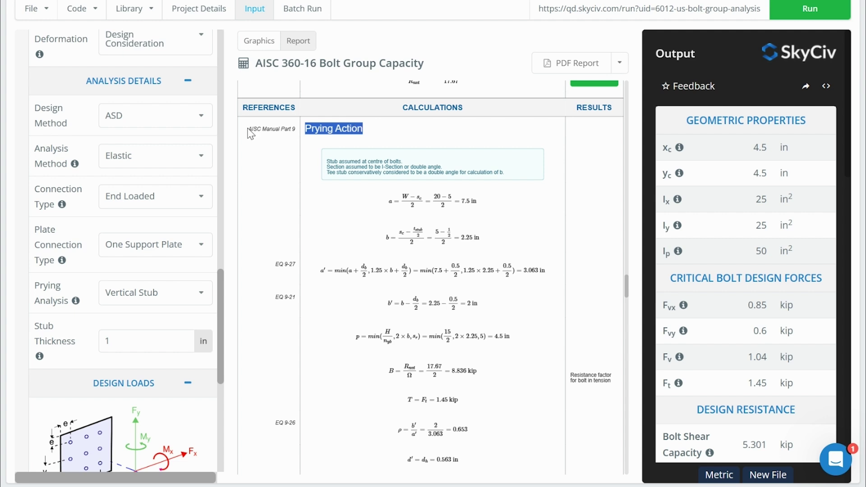
# Highlight the AISC Manual Part 9 reference and scroll to the prying PASS result
pyautogui.moveTo(247, 128); pyautogui.dragTo(298, 134)
pyautogui.click(401, 126)
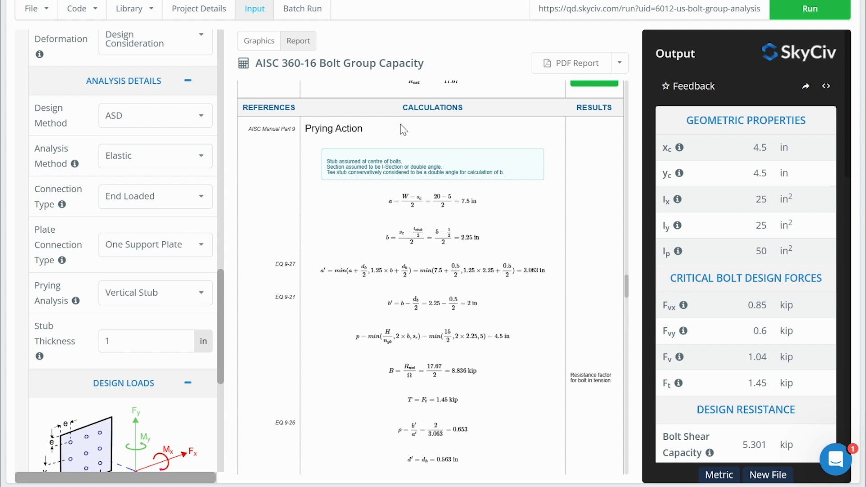
pyautogui.scroll(-2, 399, 123)
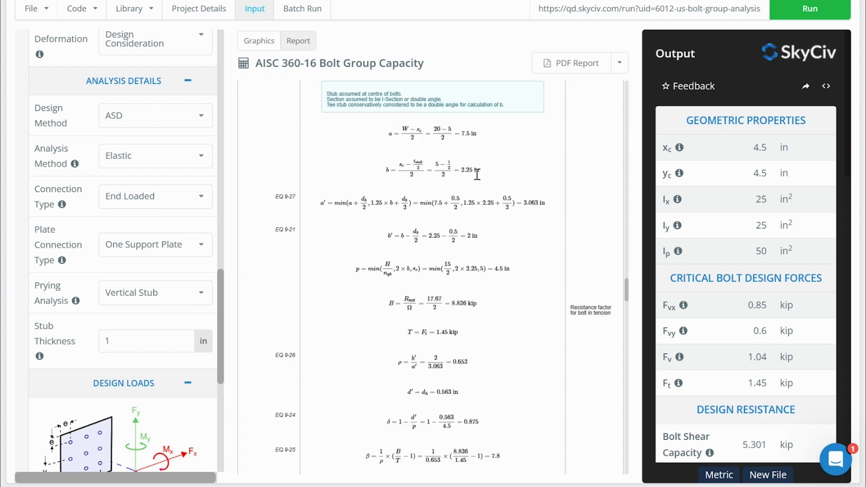
pyautogui.scroll(-6, 477, 175)
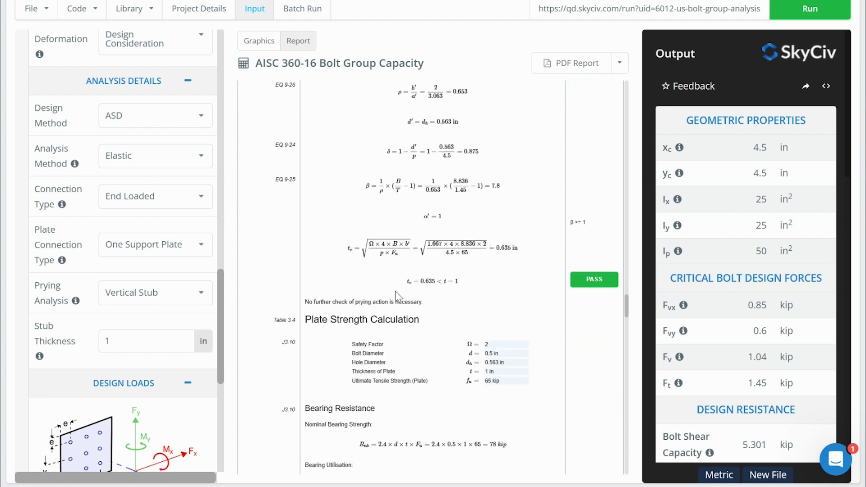
# Highlight the 'no further prying check' note, then return to the calculator list
pyautogui.moveTo(305, 301); pyautogui.dragTo(442, 298)
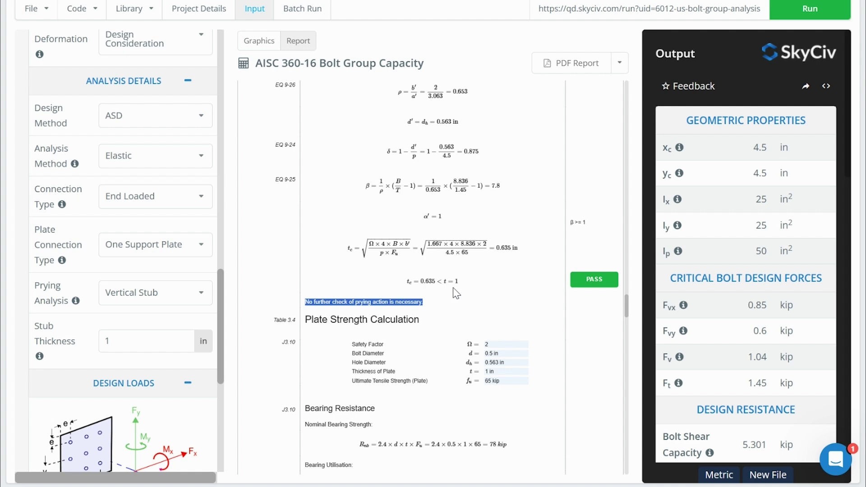
pyautogui.click(454, 289)
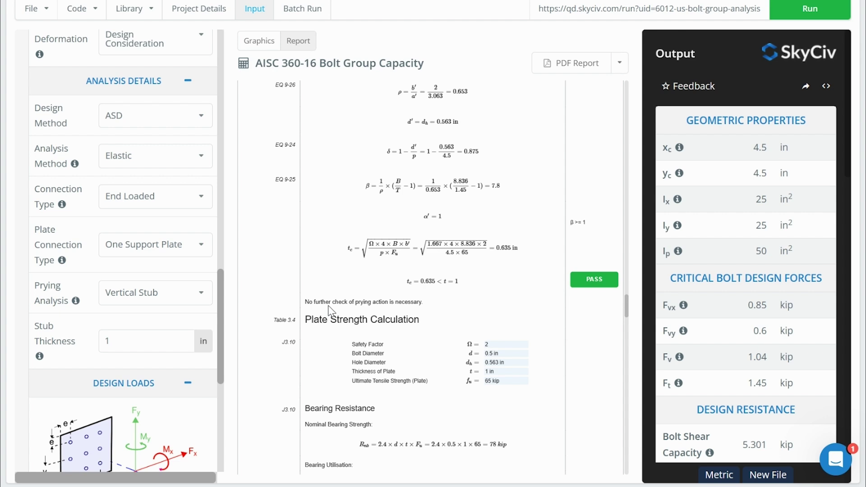
pyautogui.scroll(15, 118, 173)
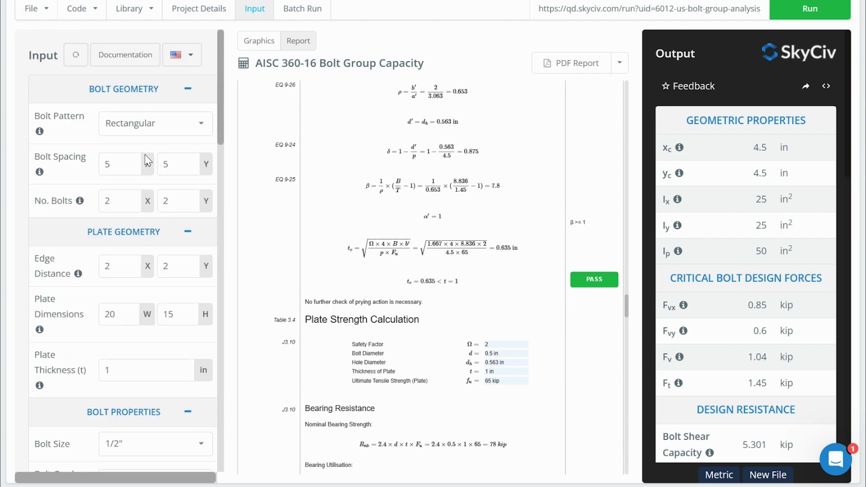
pyautogui.click(180, 60)
# Set the Eurocode prying analysis method to Vertical Stub
pyautogui.click(270, 113)
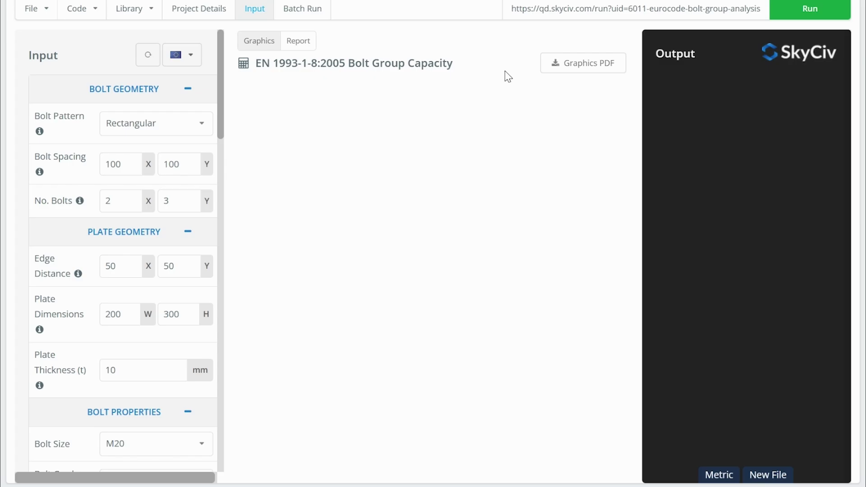
pyautogui.scroll(-18, 178, 236)
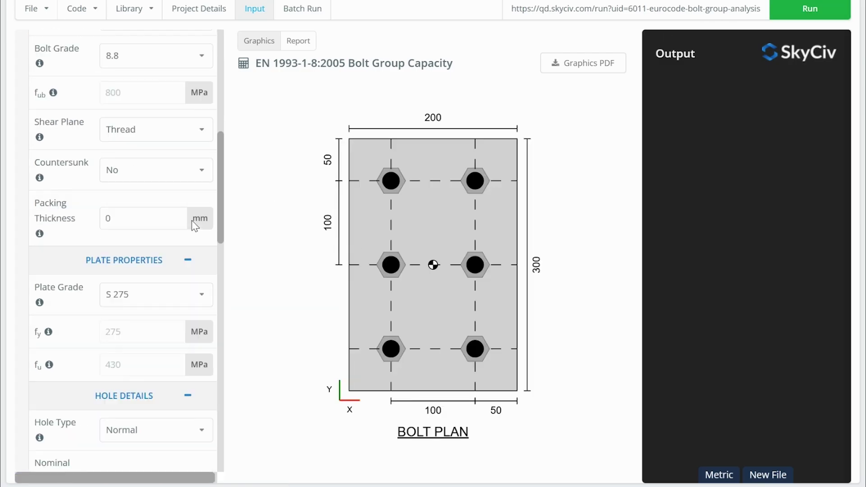
pyautogui.scroll(-3, 161, 394)
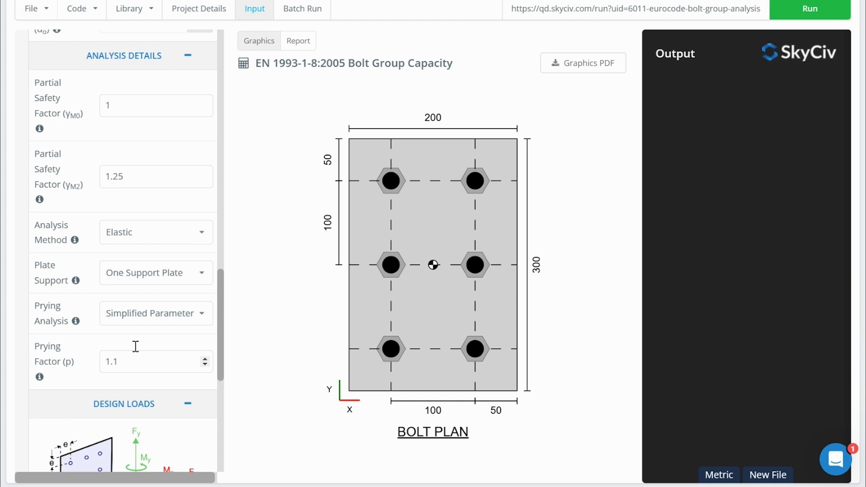
pyautogui.click(135, 313)
pyautogui.click(124, 339)
# Keep the stub thickness at 10 mm and run the Eurocode bolt group check
pyautogui.scroll(-2, 120, 340)
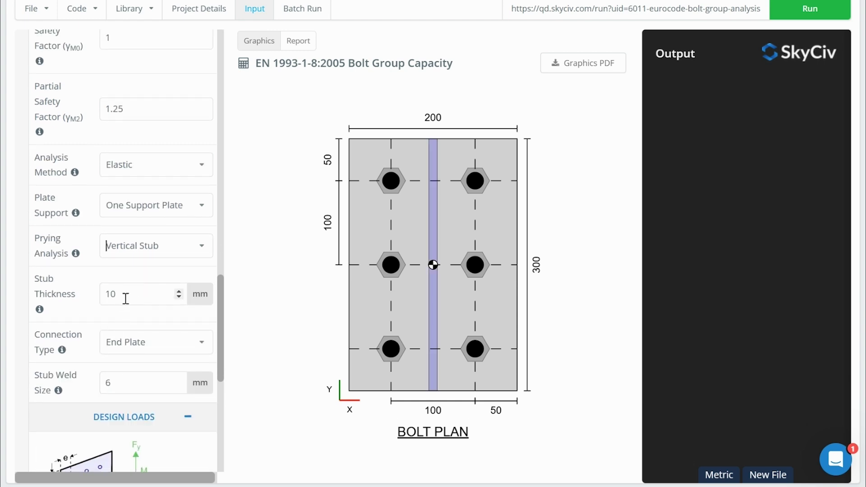
pyautogui.doubleClick(110, 294)
pyautogui.click(143, 279)
pyautogui.click(795, 12)
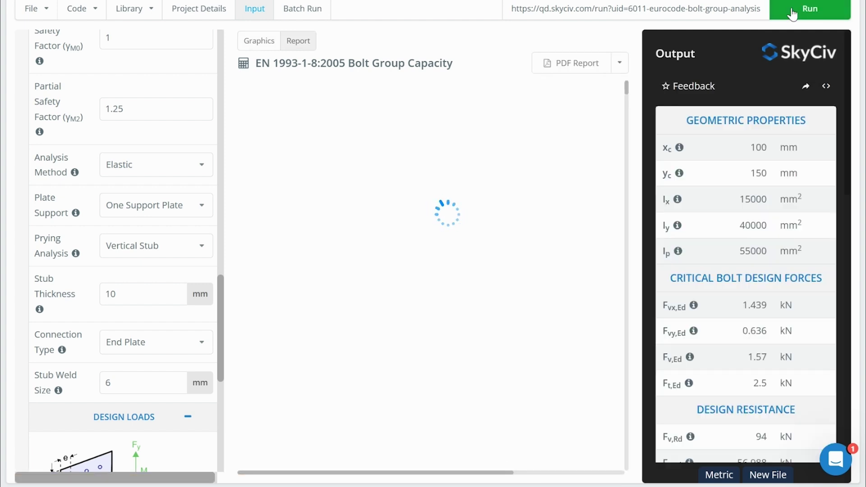
# Scroll the Eurocode report to the Section 6.2.4 equivalent T-stub in tension check
pyautogui.scroll(-15, 477, 251)
pyautogui.scroll(-20, 474, 247)
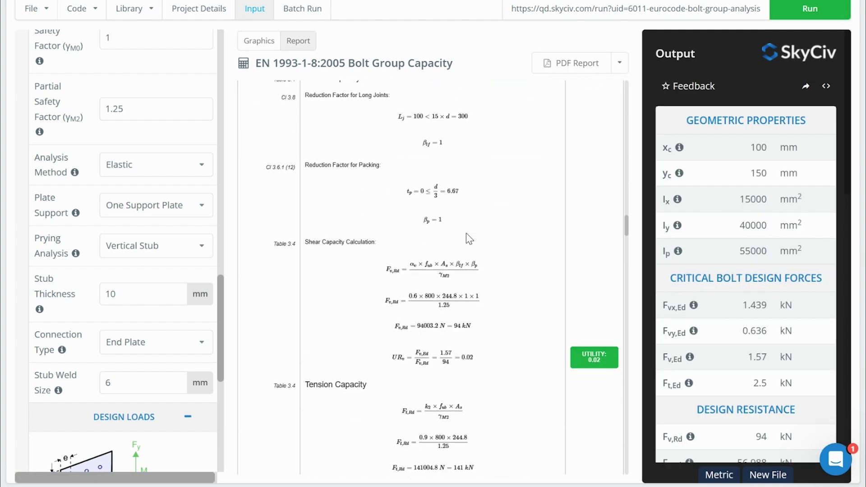
pyautogui.scroll(-10, 469, 240)
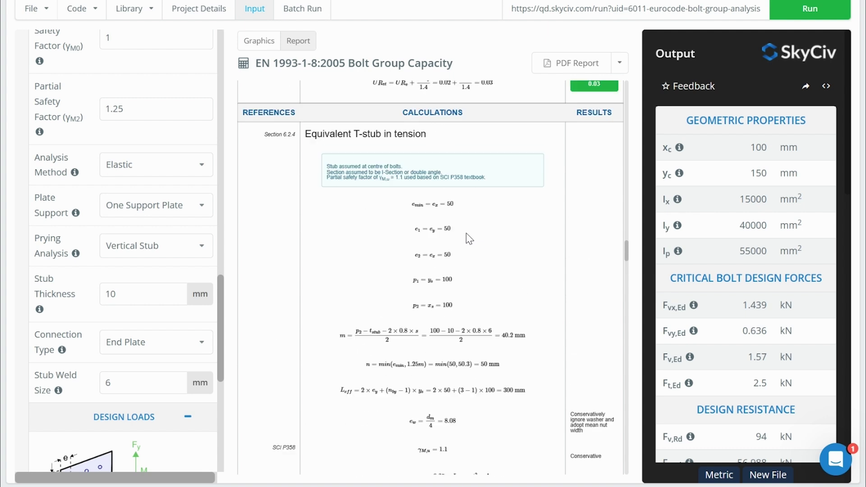
pyautogui.moveTo(262, 135); pyautogui.dragTo(298, 135)
pyautogui.click(478, 151)
pyautogui.scroll(-4, 478, 152)
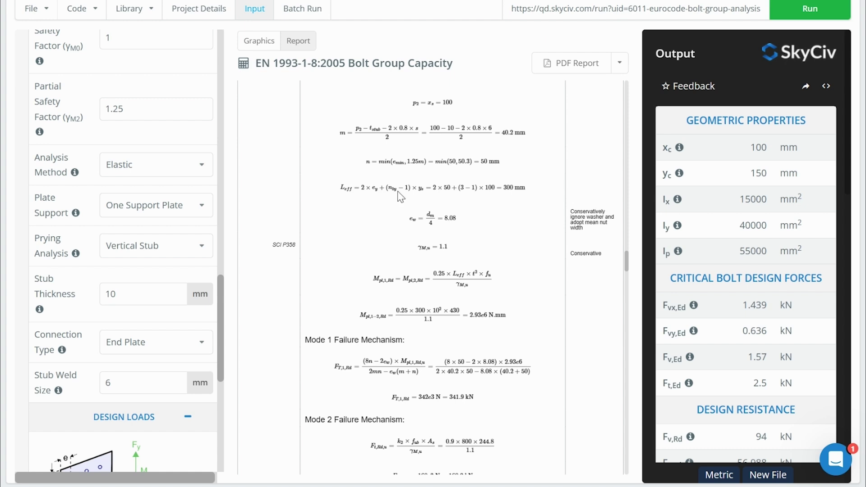
pyautogui.scroll(-3, 448, 172)
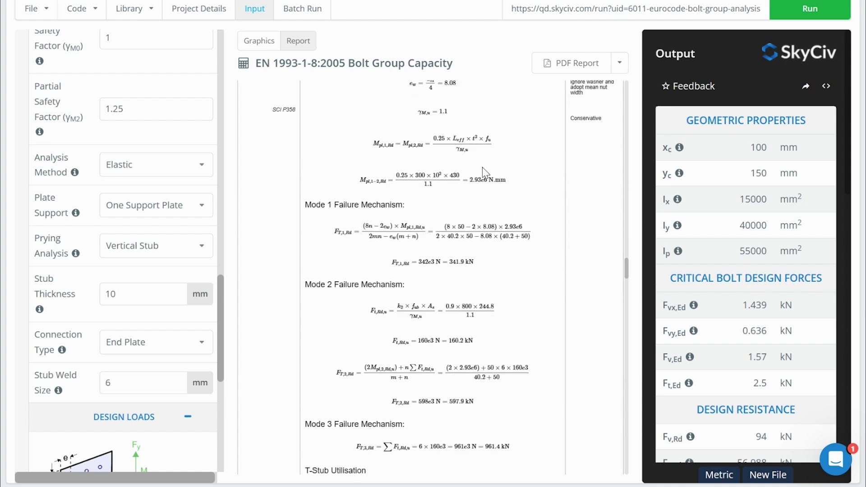
pyautogui.scroll(9, 485, 173)
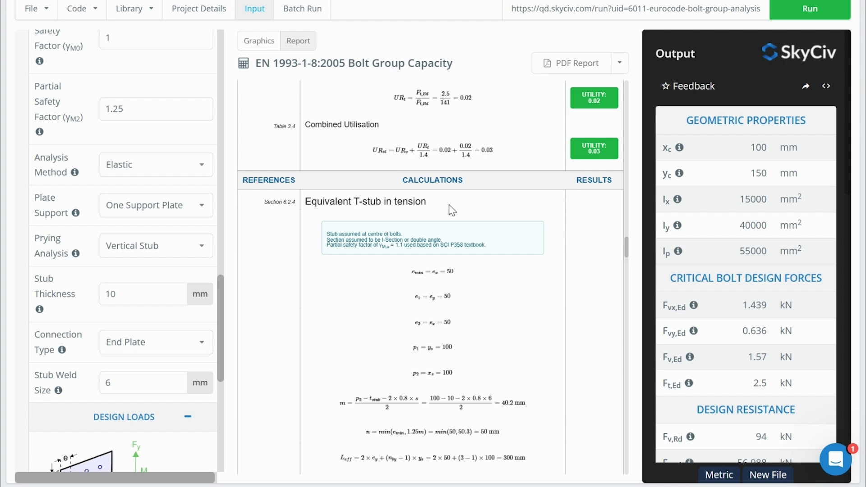
pyautogui.scroll(-10, 453, 211)
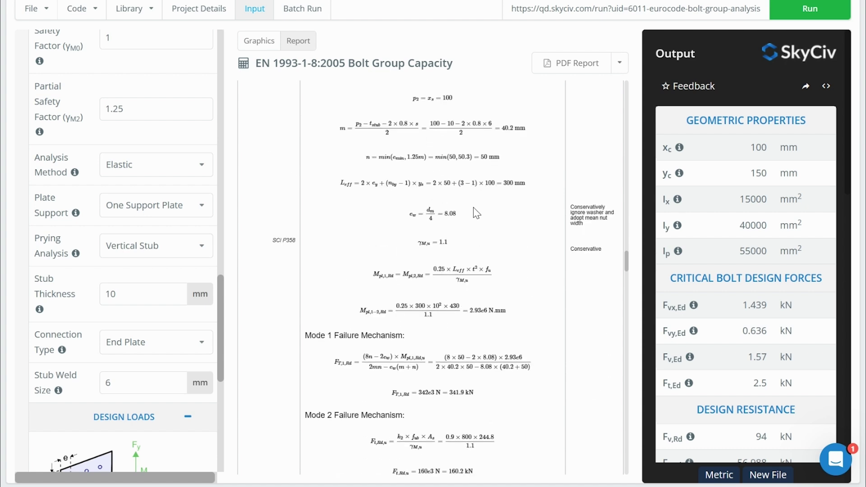
pyautogui.scroll(-2, 467, 211)
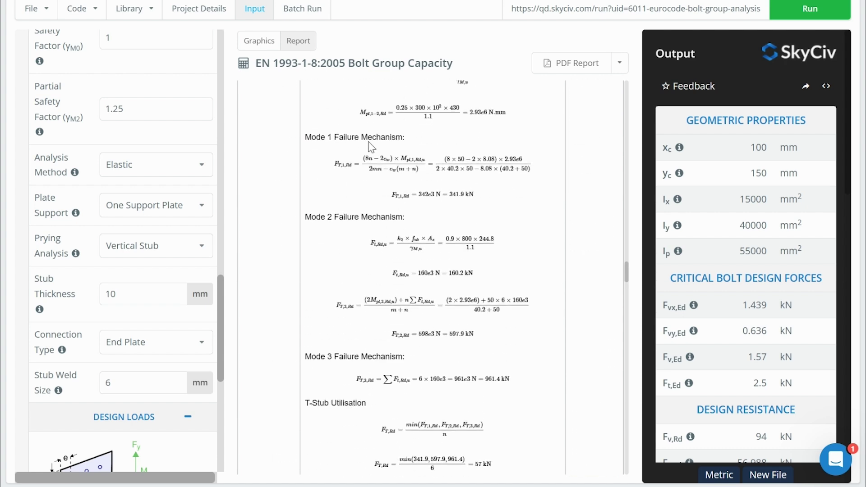
pyautogui.scroll(-3, 381, 237)
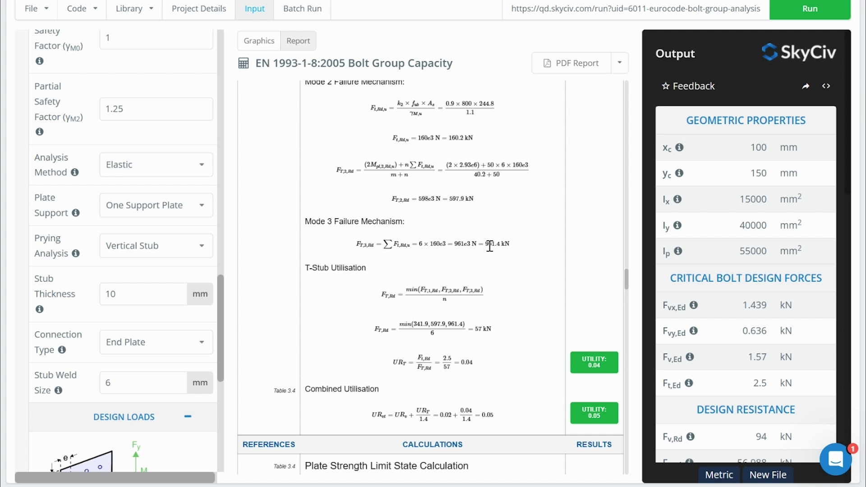
pyautogui.scroll(-3, 490, 247)
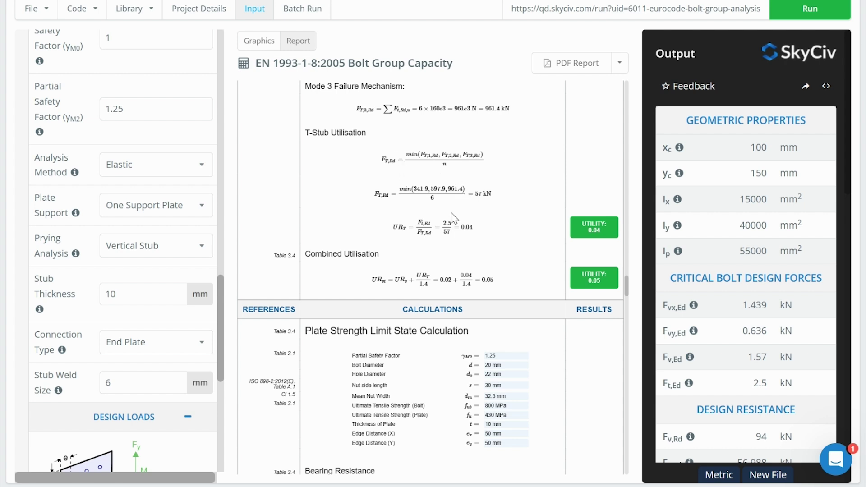
pyautogui.moveTo(475, 195); pyautogui.dragTo(525, 195)
pyautogui.scroll(5, 526, 195)
pyautogui.click(482, 187)
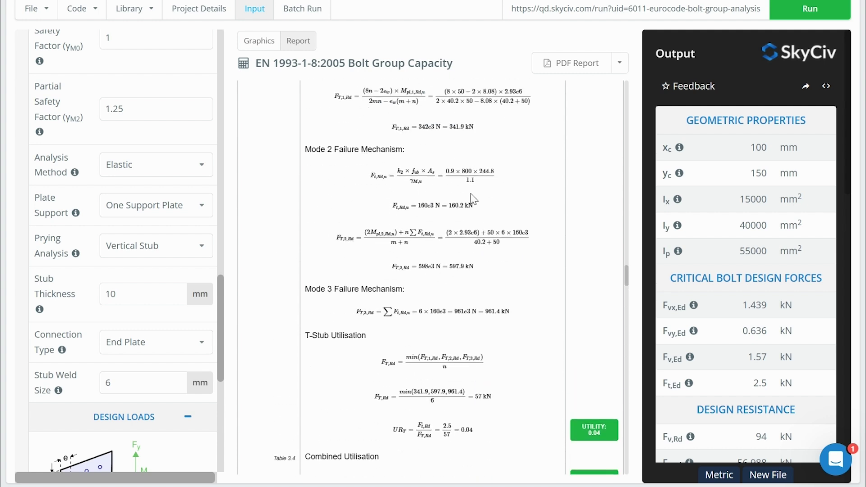
pyautogui.scroll(-1, 465, 167)
pyautogui.scroll(-5, 465, 168)
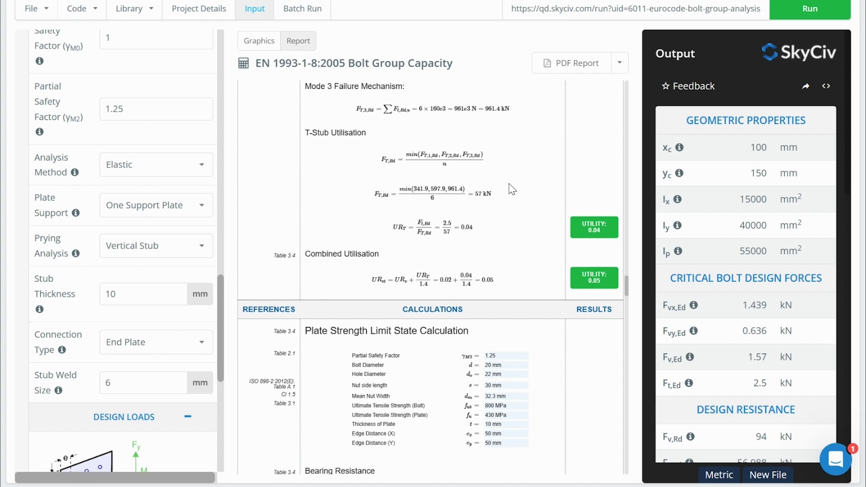
# Review the passing Eurocode output checks, then bring up the related calculators including AS 4100:2020
pyautogui.scroll(-7, 745, 212)
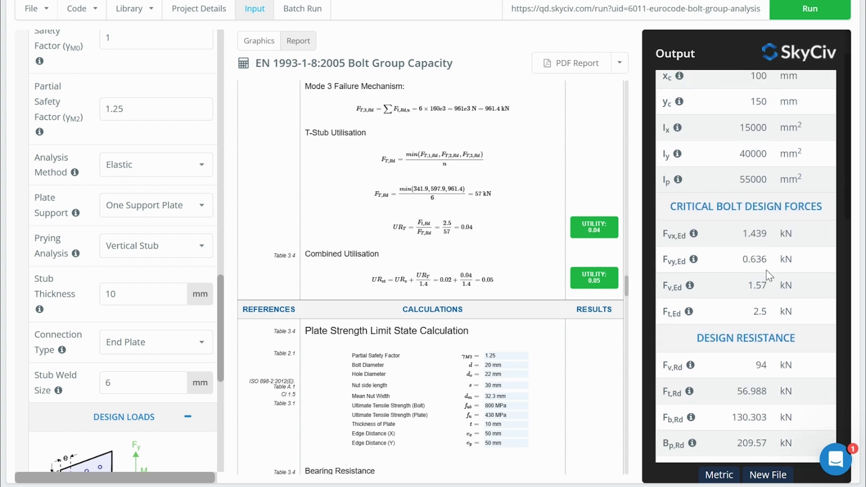
pyautogui.scroll(-10, 785, 240)
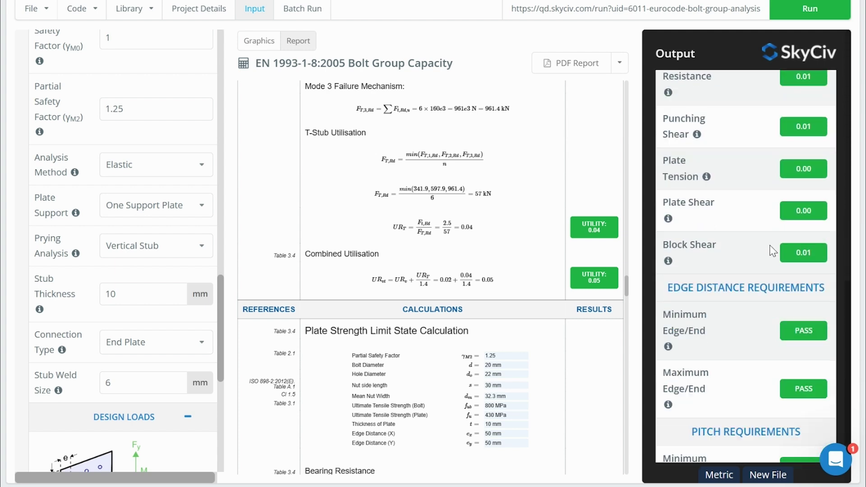
pyautogui.click(484, 233)
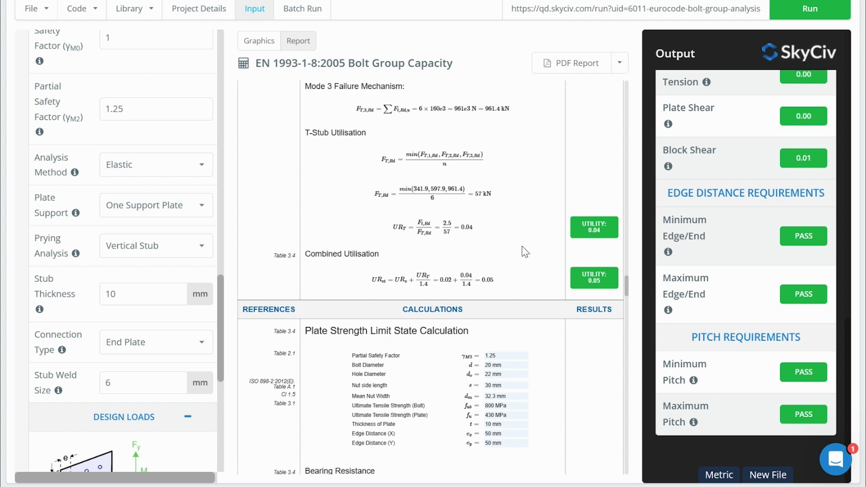
pyautogui.scroll(5, 496, 206)
pyautogui.scroll(2, 496, 206)
pyautogui.scroll(10, 194, 170)
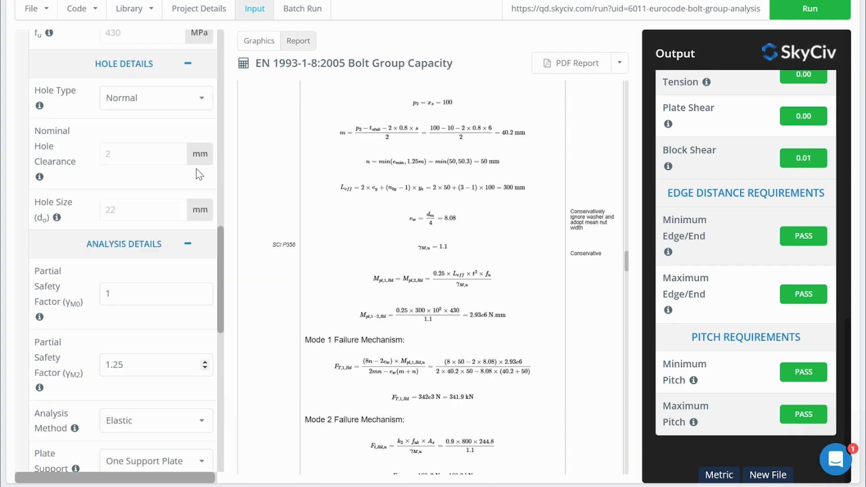
pyautogui.click(176, 59)
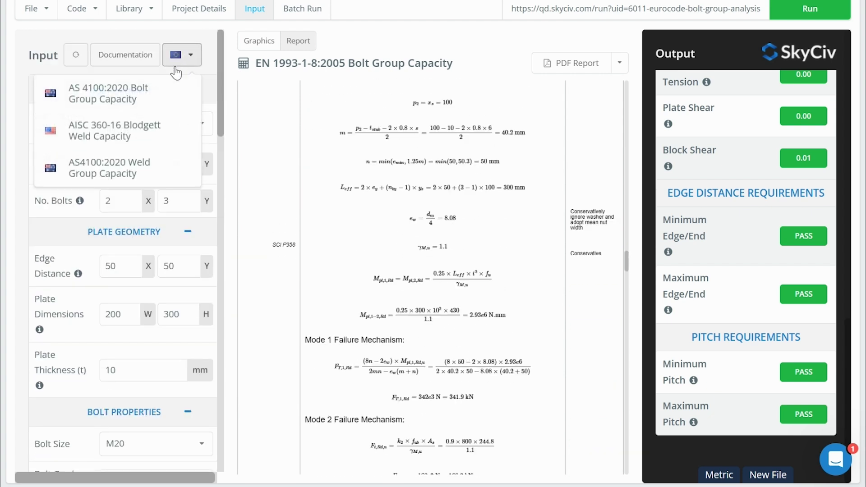
# Switch to the AS 4100:2020 Bolt Group Capacity calculator and select the prying factor value 1.1
pyautogui.click(123, 105)
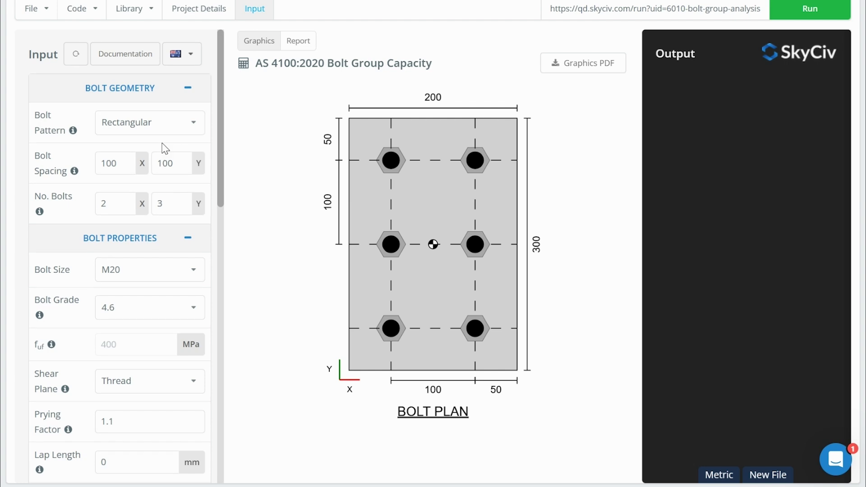
pyautogui.scroll(-10, 163, 136)
pyautogui.scroll(3, 156, 181)
pyautogui.scroll(-9, 156, 181)
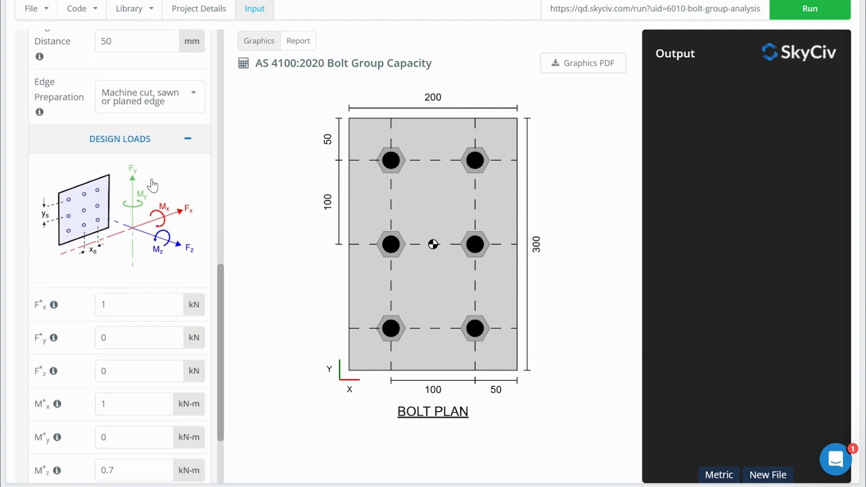
pyautogui.scroll(6, 154, 209)
pyautogui.scroll(7, 153, 209)
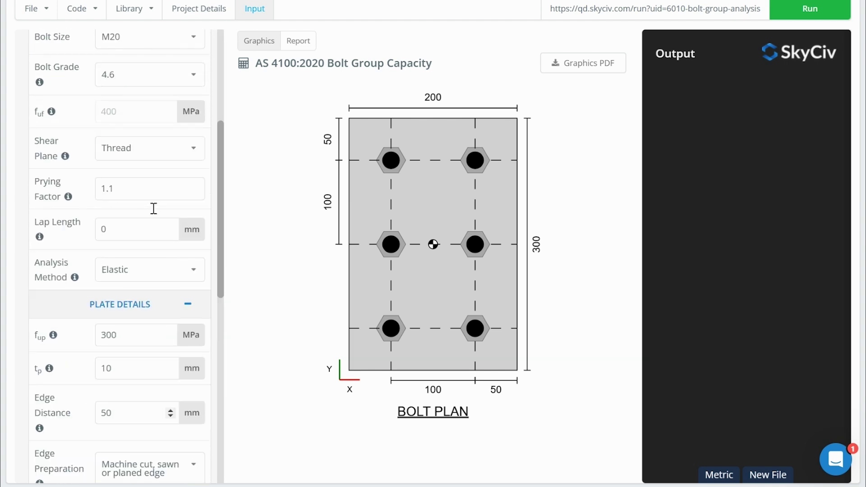
pyautogui.scroll(-6, 153, 209)
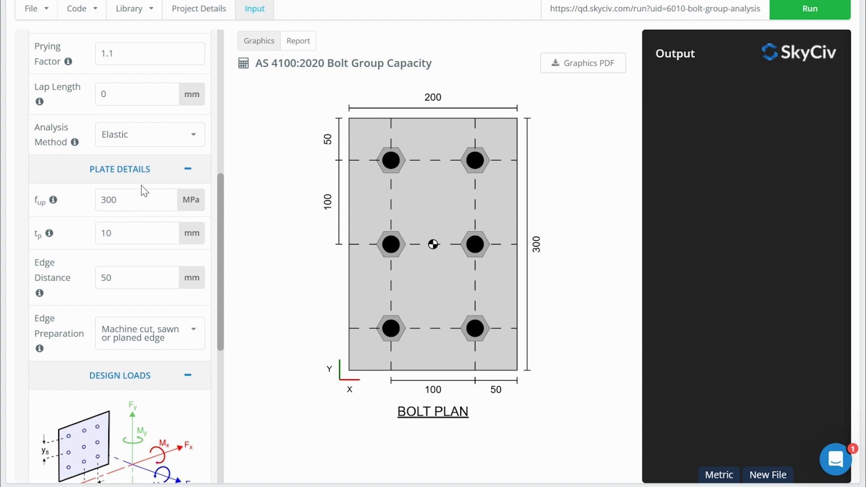
pyautogui.scroll(3, 142, 188)
pyautogui.click(142, 185)
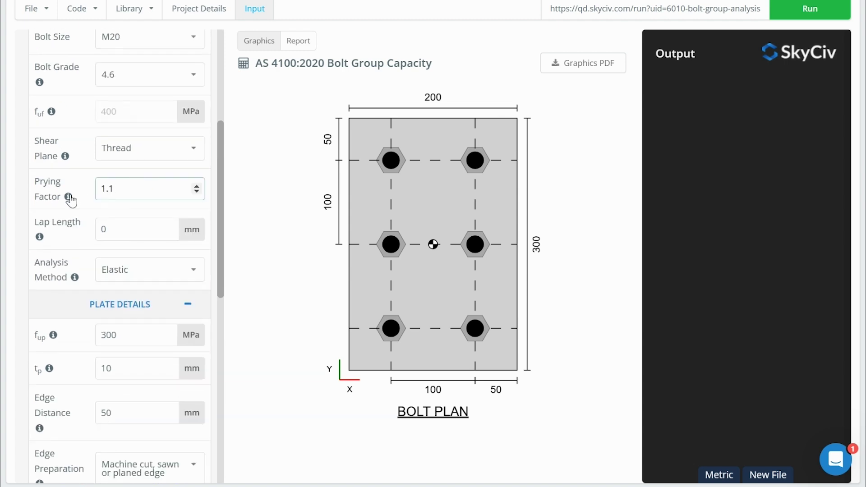
pyautogui.moveTo(68, 198)
pyautogui.moveTo(147, 189); pyautogui.dragTo(68, 195)
pyautogui.click(434, 171)
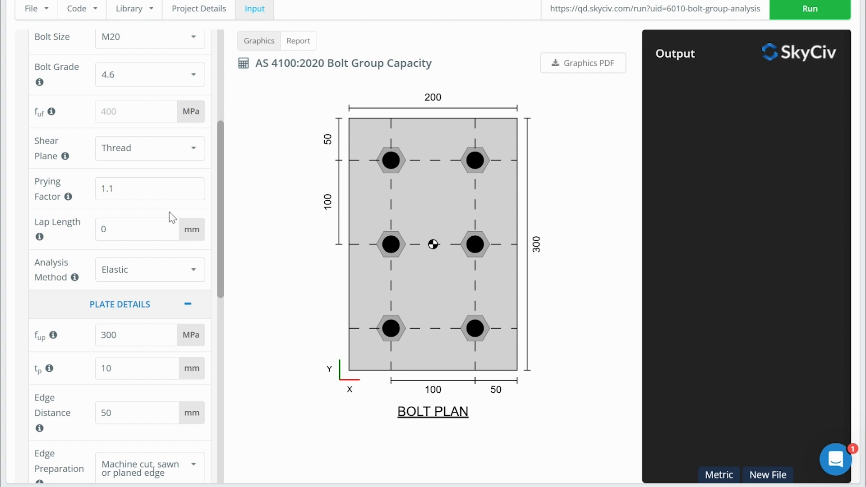
pyautogui.moveTo(145, 188); pyautogui.dragTo(97, 190)
pyautogui.click(121, 188)
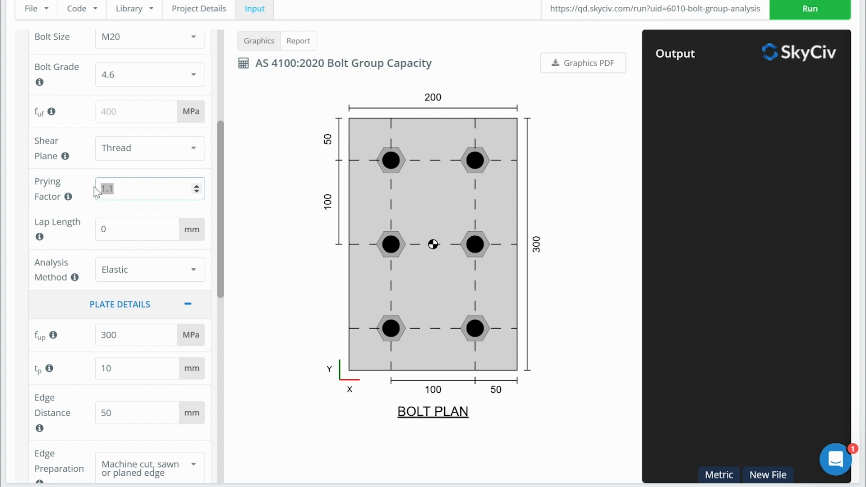
pyautogui.click(123, 186)
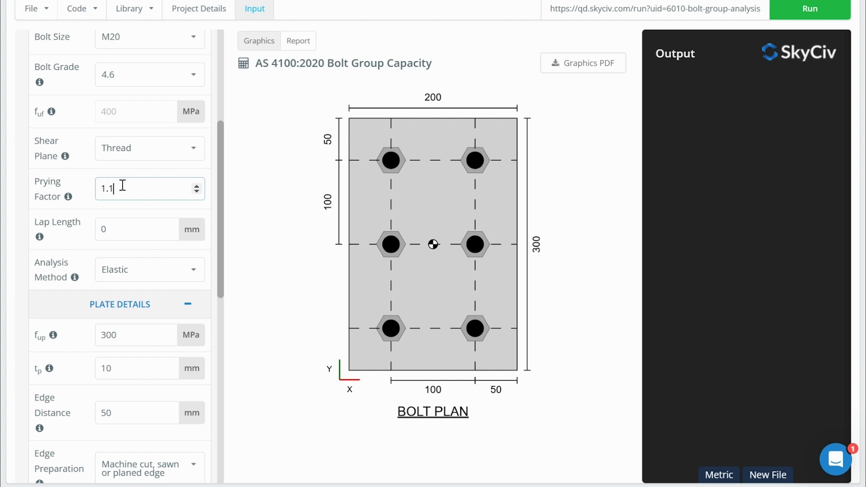
pyautogui.click(260, 150)
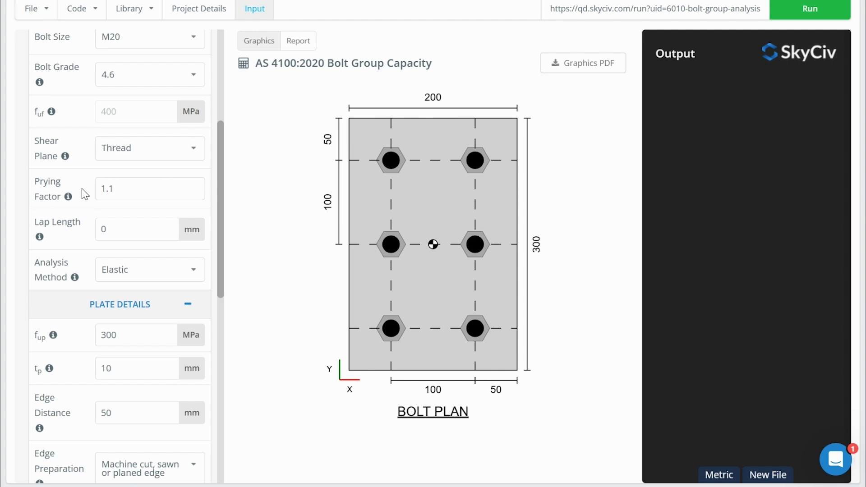
pyautogui.moveTo(132, 189); pyautogui.dragTo(79, 196)
pyautogui.click(265, 176)
# Review the AS 4100 design loads, then open the support chat panel beside the bolt plan
pyautogui.scroll(5, 108, 218)
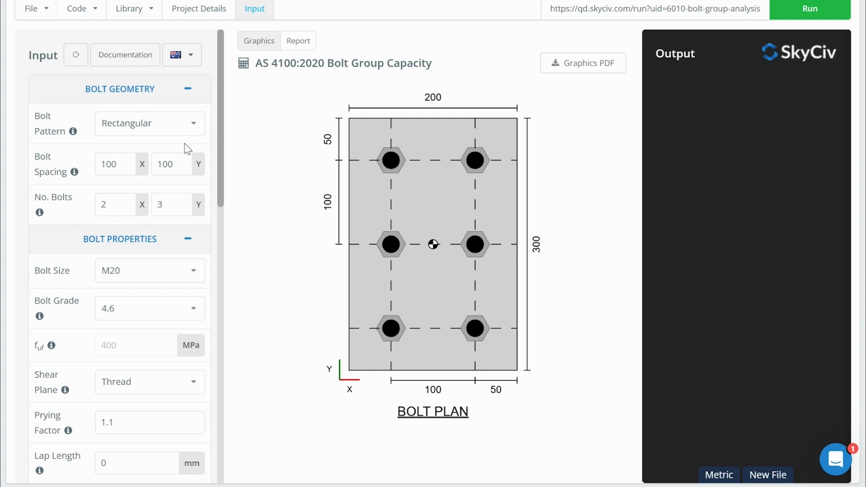
pyautogui.scroll(-15, 183, 156)
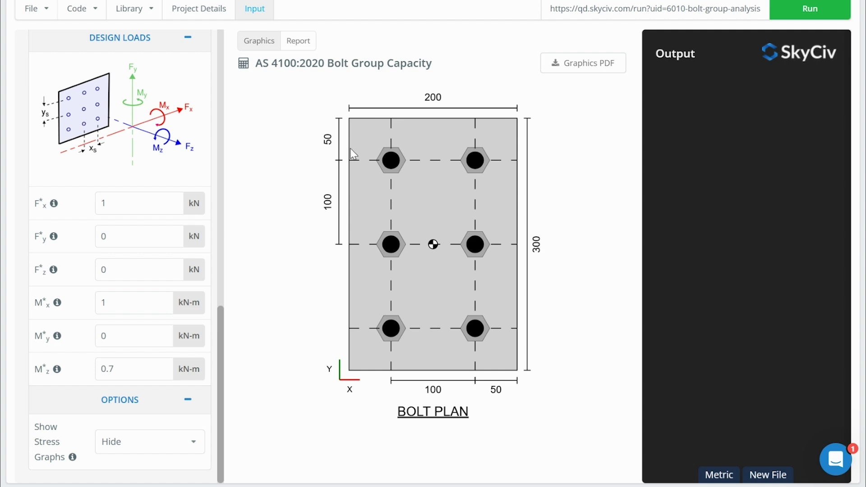
pyautogui.click(836, 459)
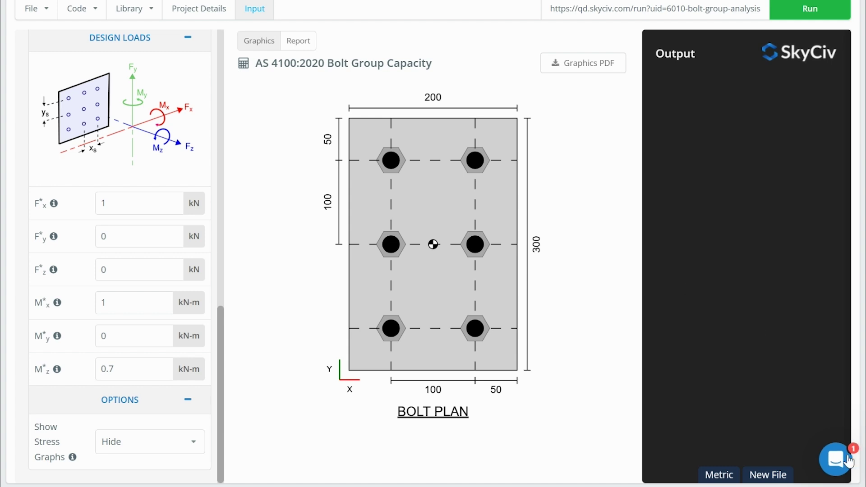